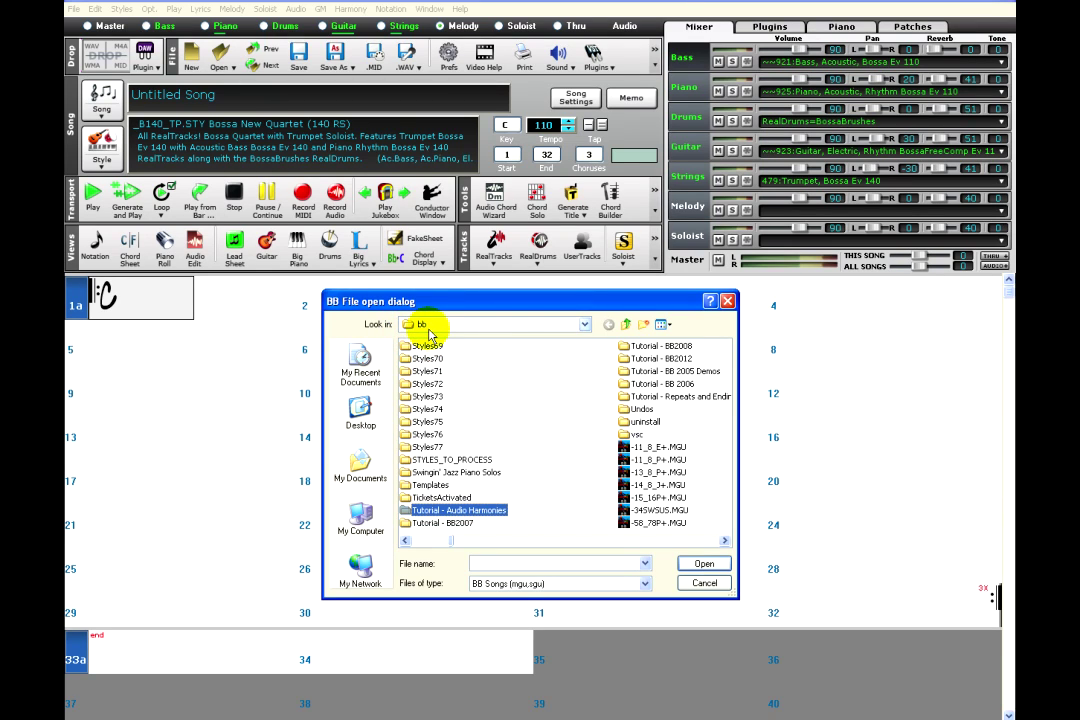
# - Enter the 'Tutorial - Audio Harmonies' folder in the file-open dialog
pyautogui.doubleClick(505, 515)
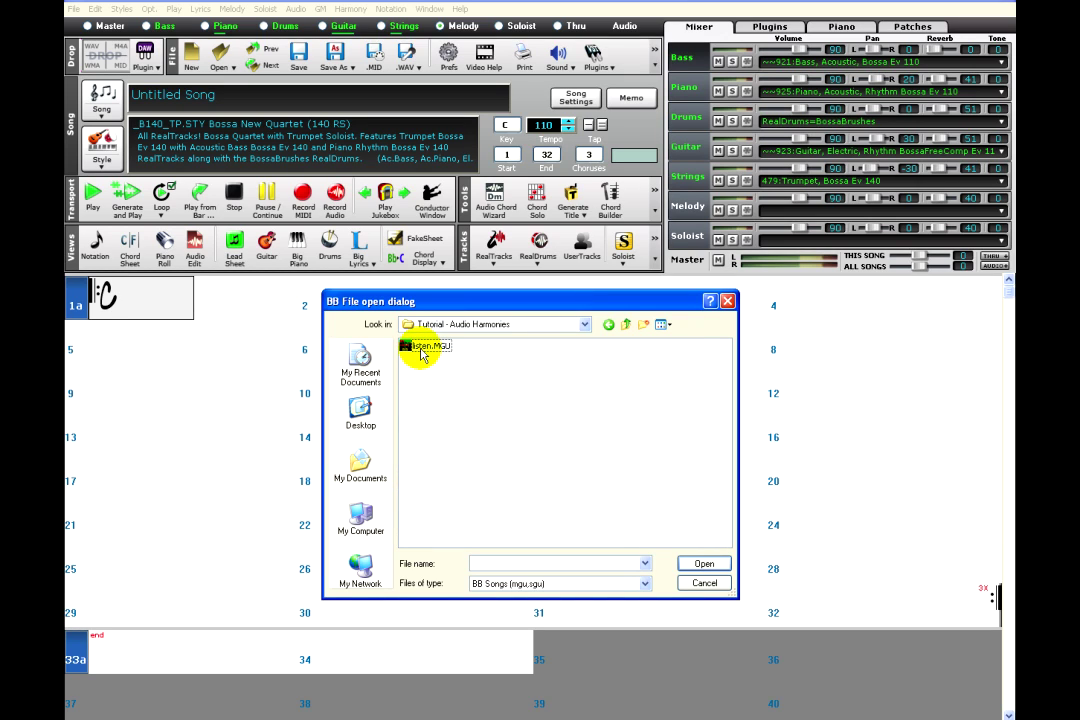
# - Open Listen.MGU and bring up the Audio Harmonies and pitch tracking dialog
pyautogui.click(423, 350)
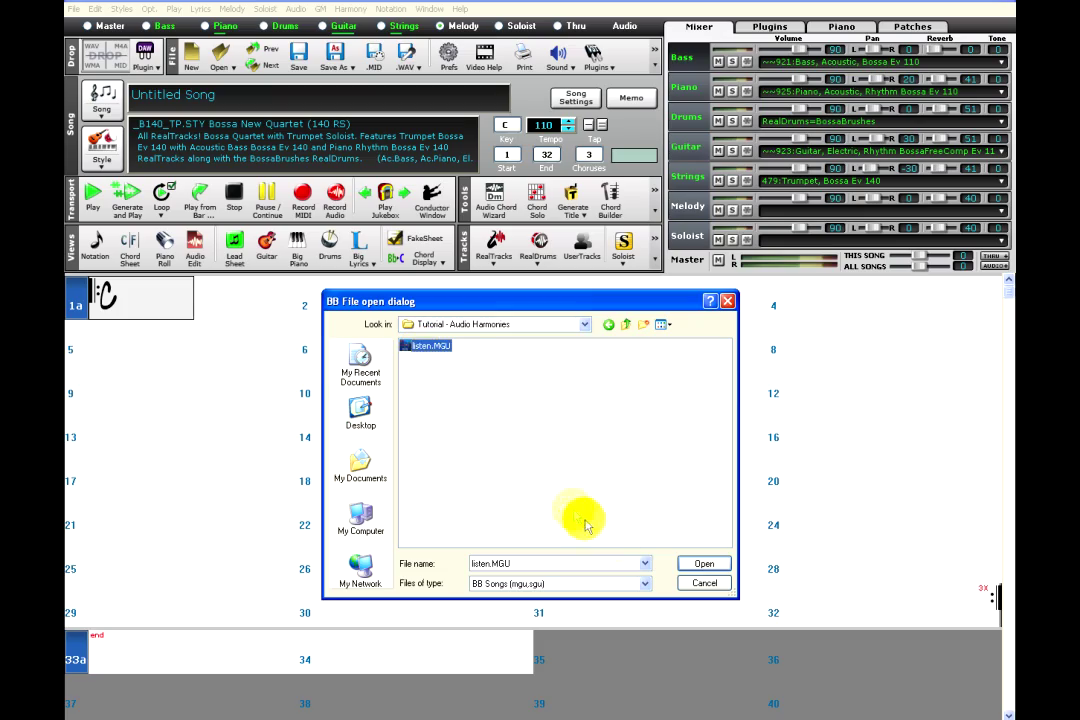
pyautogui.click(700, 564)
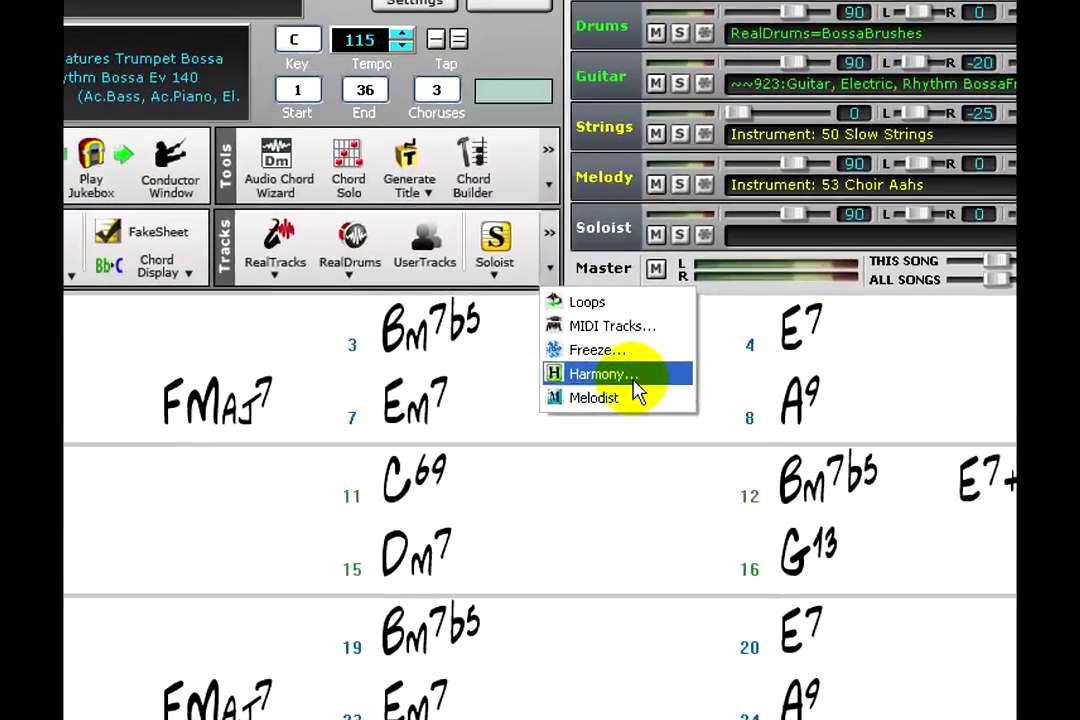
pyautogui.click(640, 366)
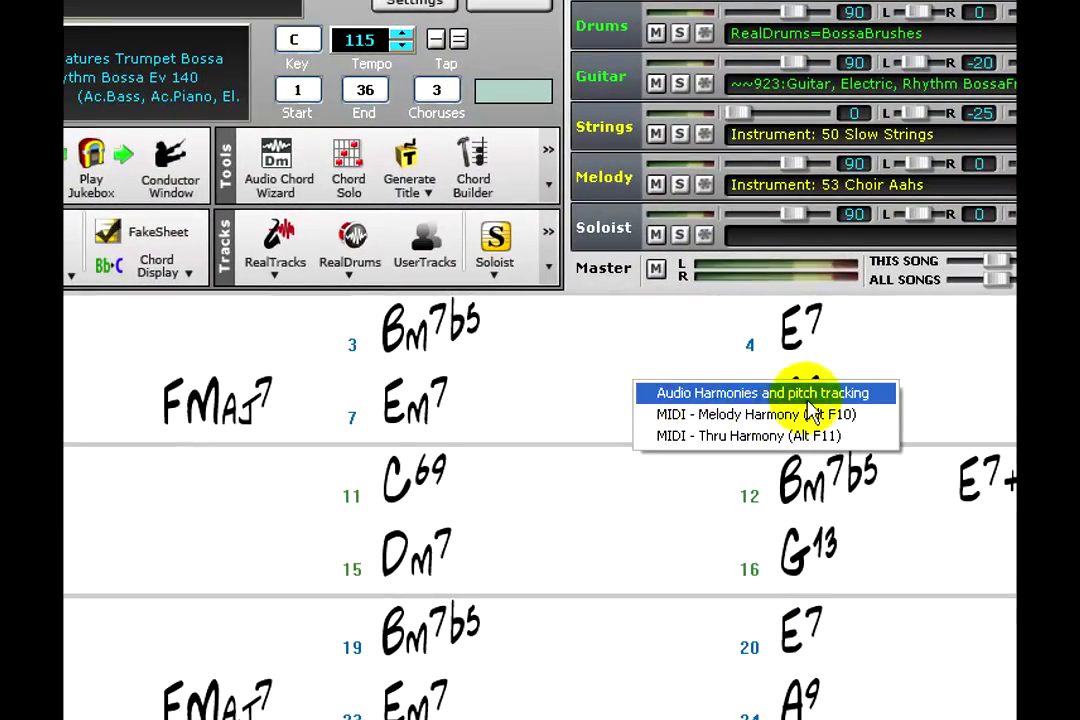
pyautogui.click(858, 394)
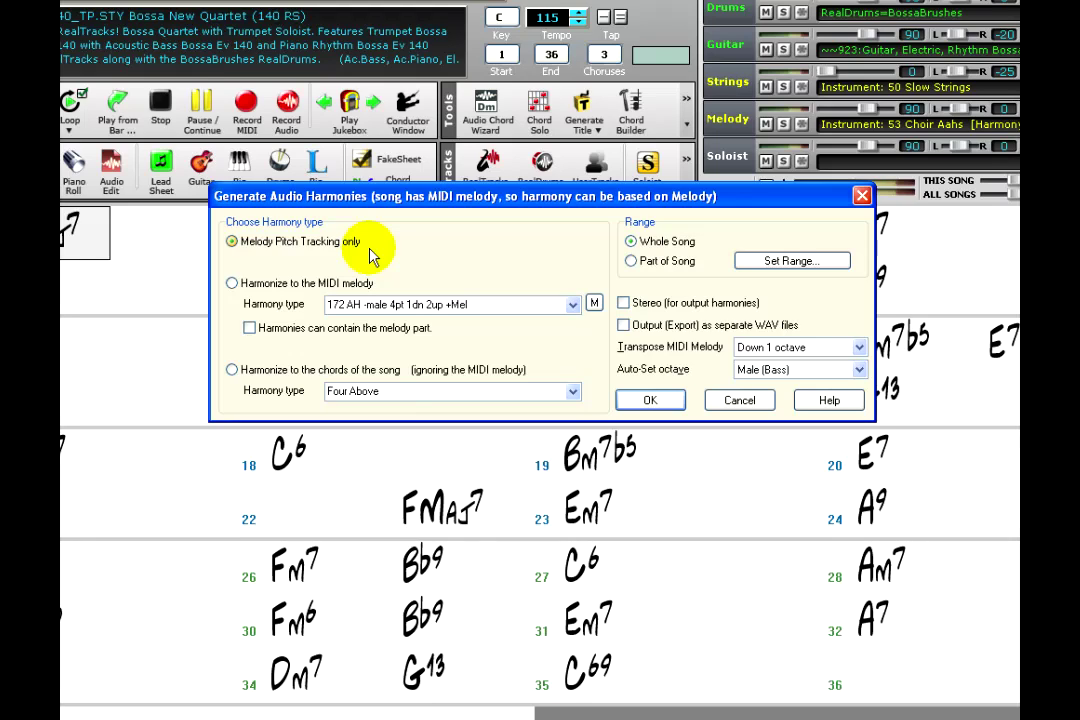
# - Choose 'Harmonize to the MIDI melody', then switch to harmonizing to the song's chords
pyautogui.click(233, 284)
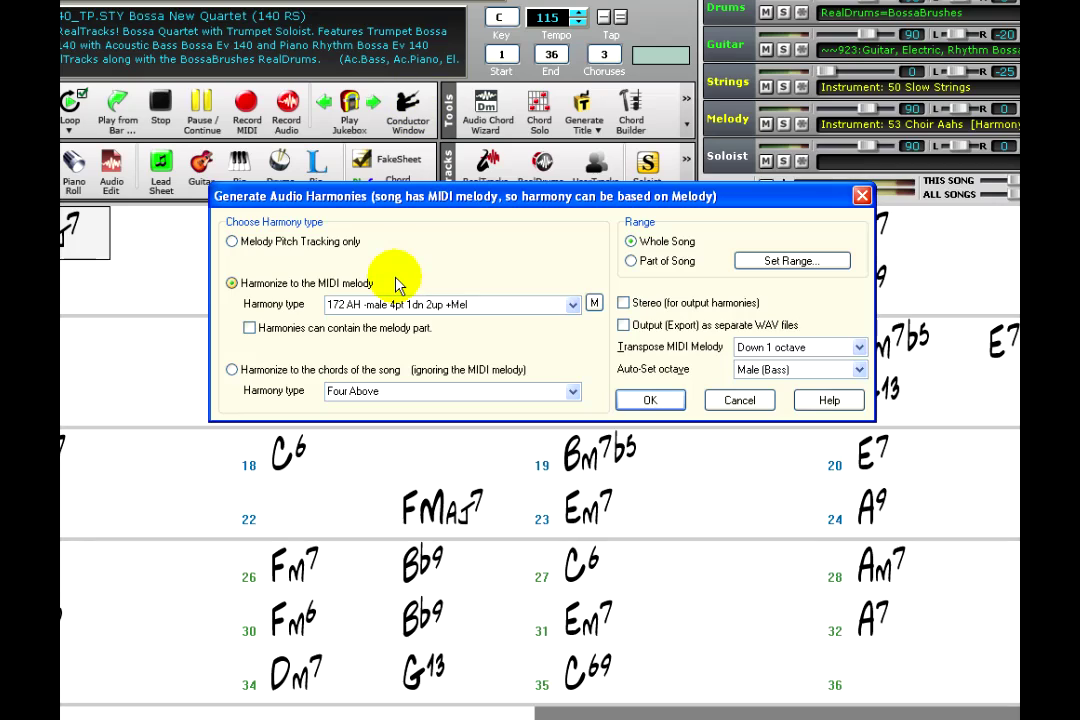
pyautogui.click(233, 370)
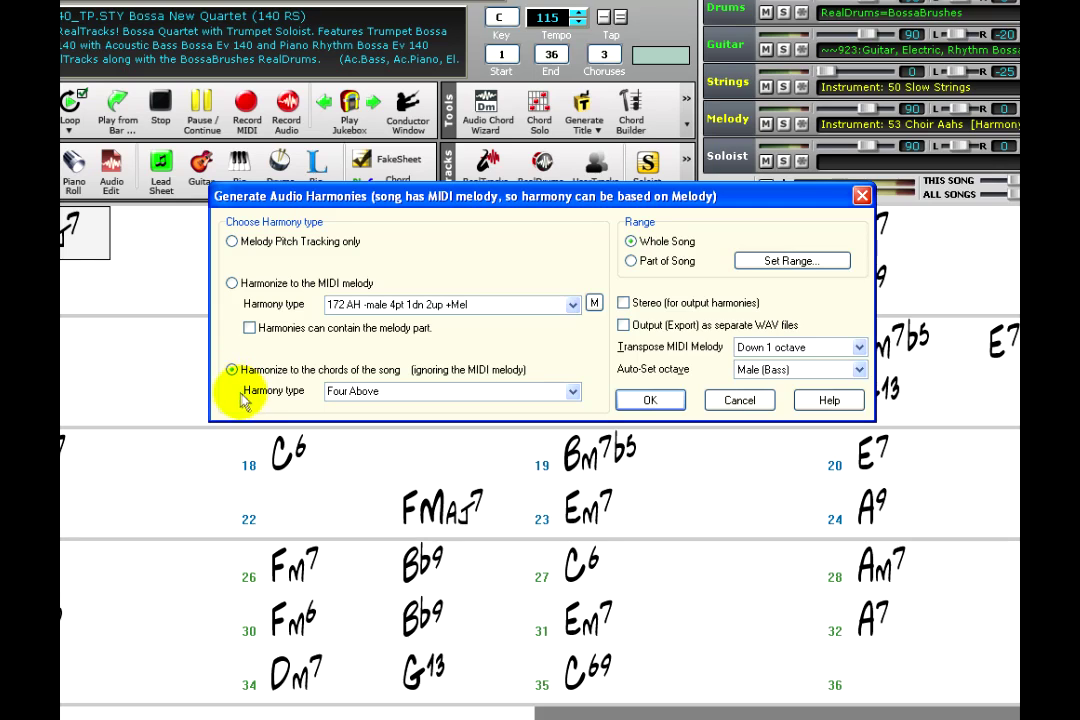
# - Keep 'Four Above' as the chord harmony type and confirm to start generating
pyautogui.click(572, 391)
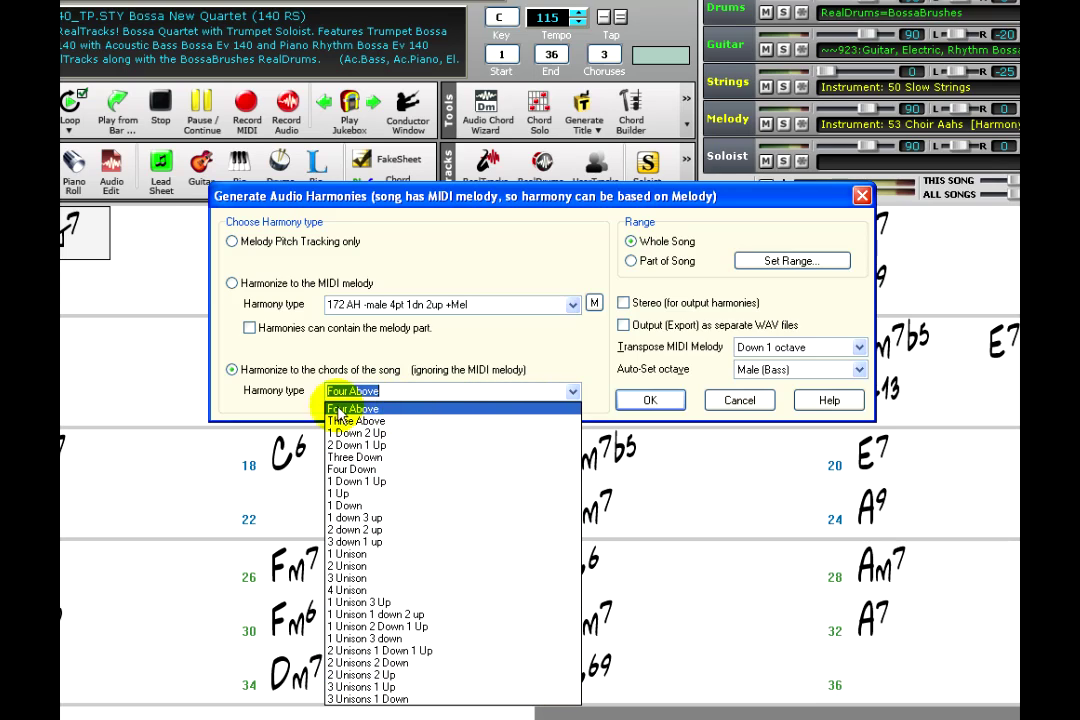
pyautogui.click(398, 408)
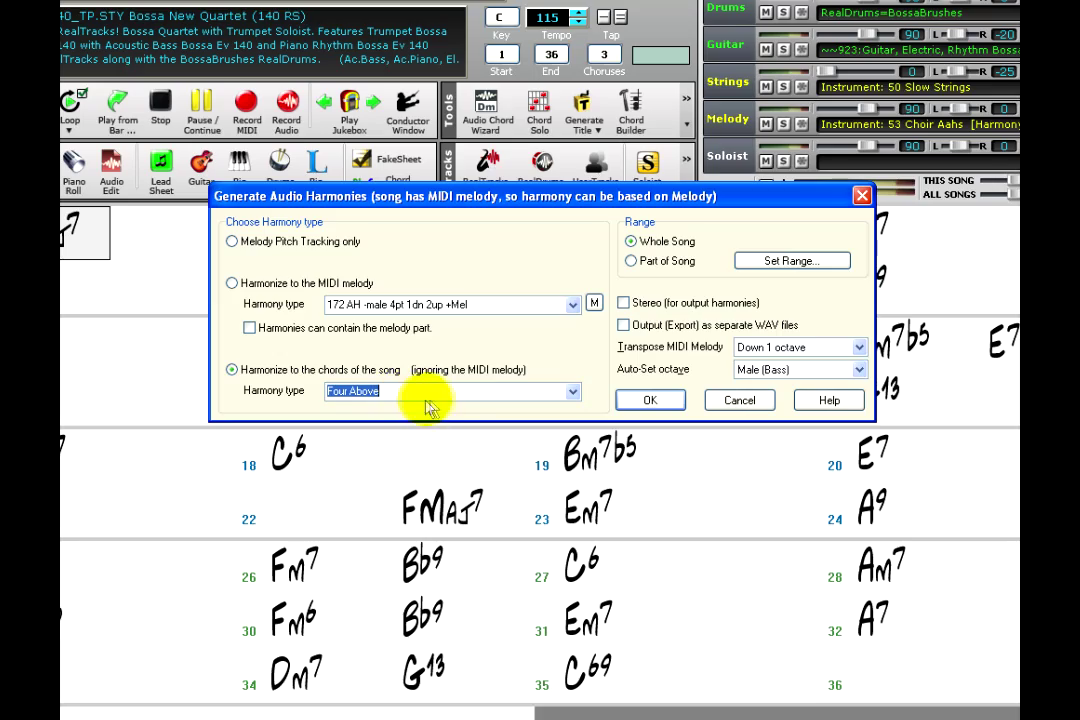
pyautogui.click(657, 412)
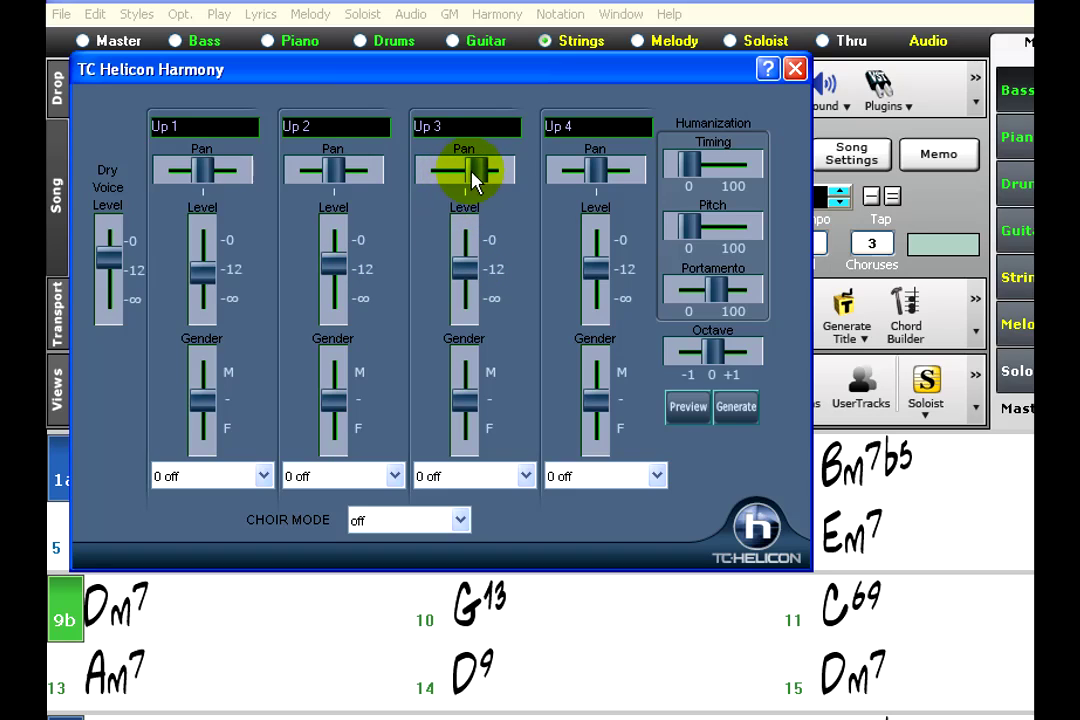
# - Recentre Up 3 pan, make Up 2/Up 3 more male and Up 4 more female, raise Timing, preview
pyautogui.moveTo(471, 176); pyautogui.dragTo(460, 174)
pyautogui.moveTo(468, 400); pyautogui.dragTo(470, 392)
pyautogui.moveTo(598, 400); pyautogui.dragTo(598, 412)
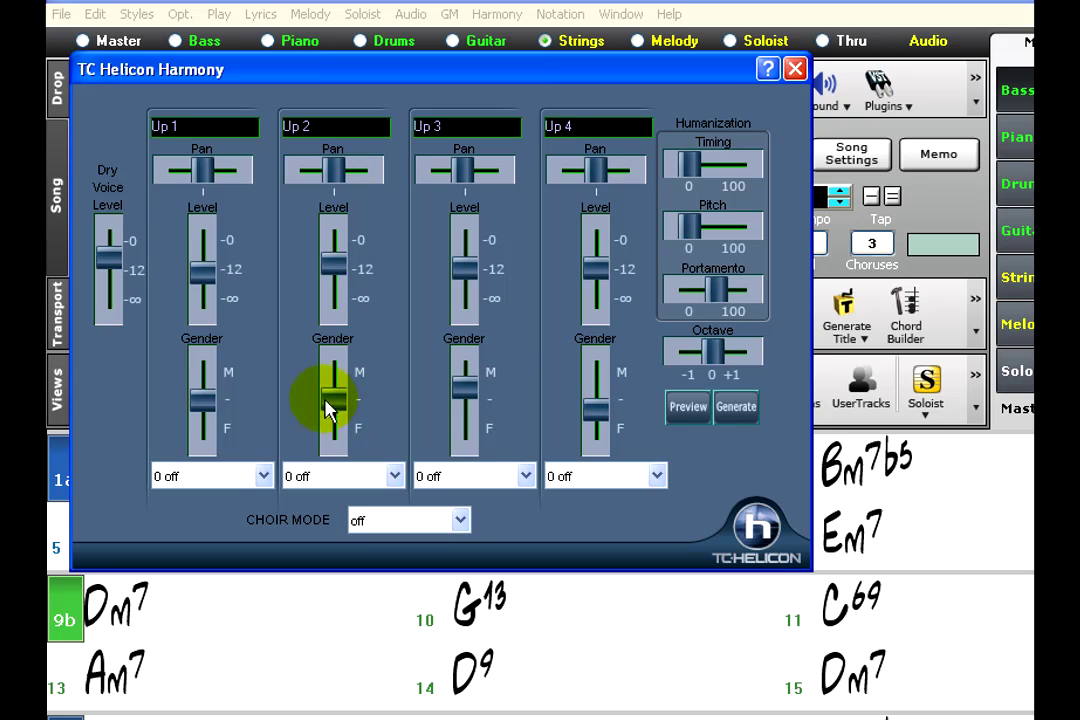
pyautogui.moveTo(330, 405); pyautogui.dragTo(332, 390)
pyautogui.moveTo(686, 178); pyautogui.dragTo(710, 176)
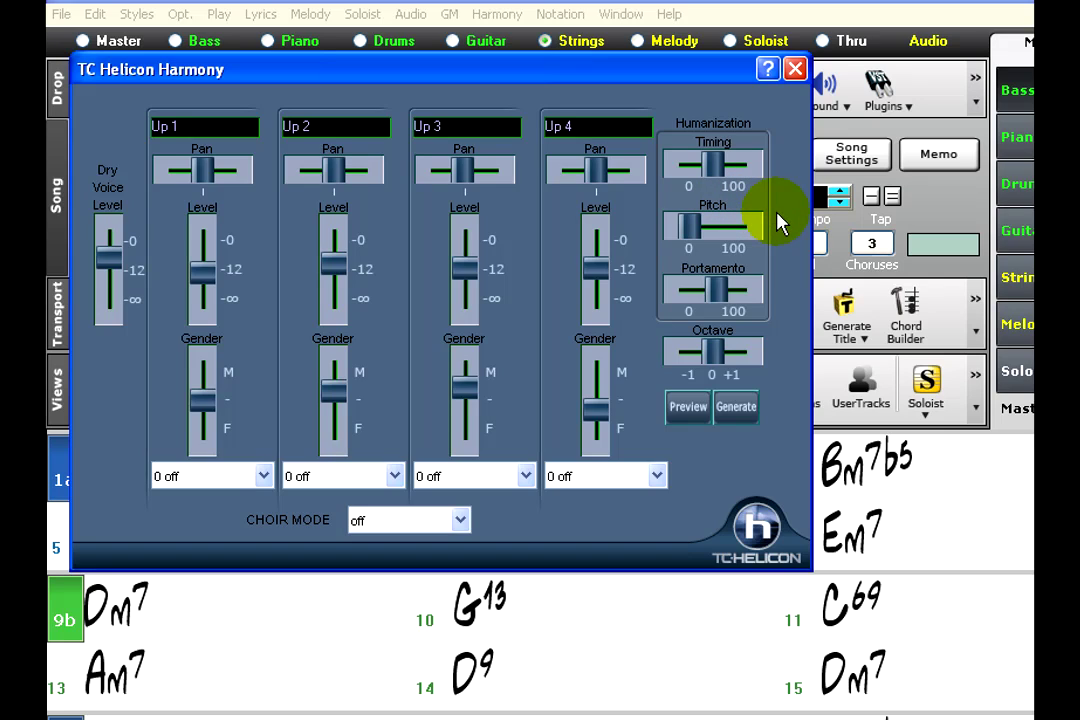
pyautogui.click(693, 418)
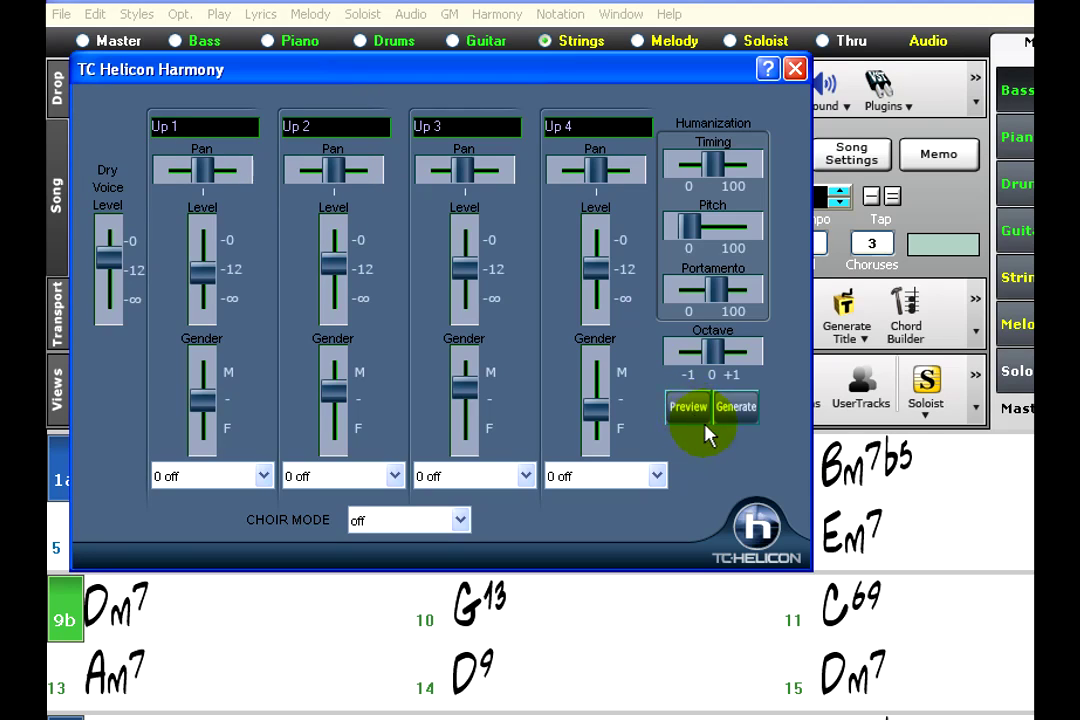
# - Generate the four-voice TC Helicon harmony onto the vocal track
pyautogui.click(740, 412)
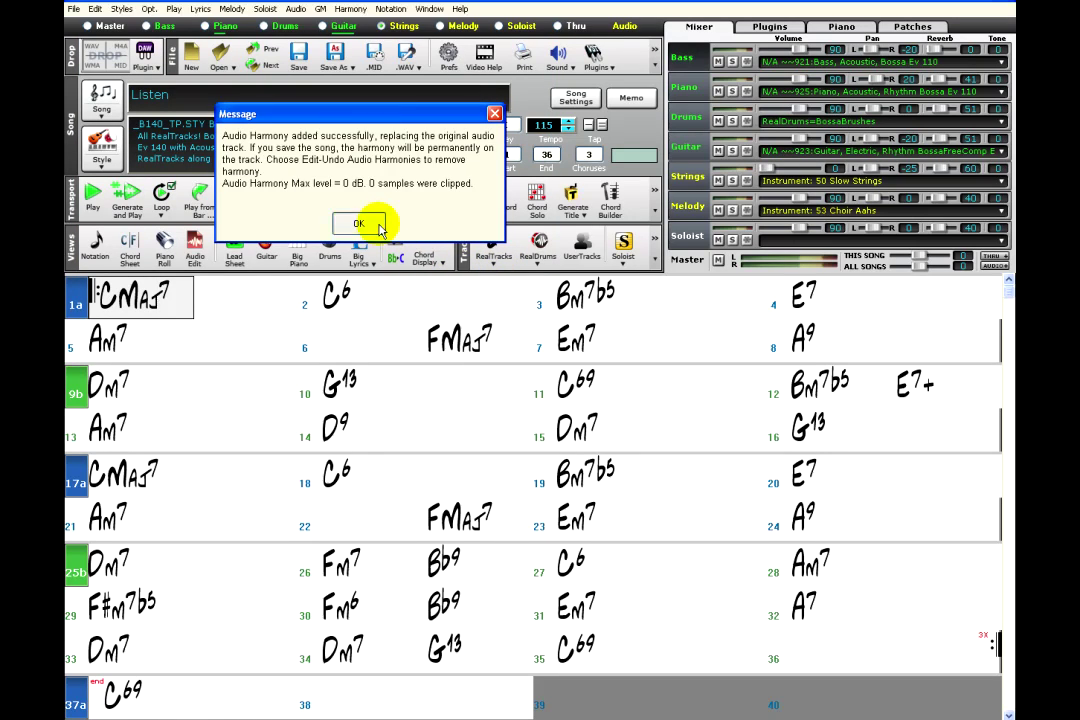
# - Dismiss the 'harmony added' message to return to the Listen lead sheet
pyautogui.click(376, 225)
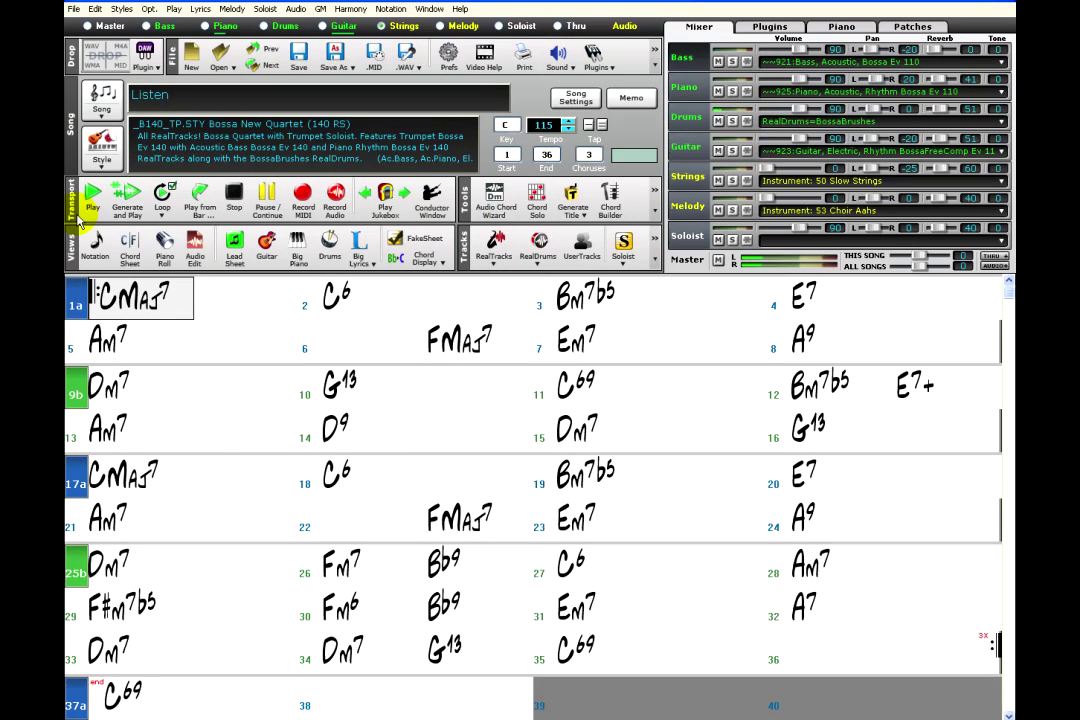